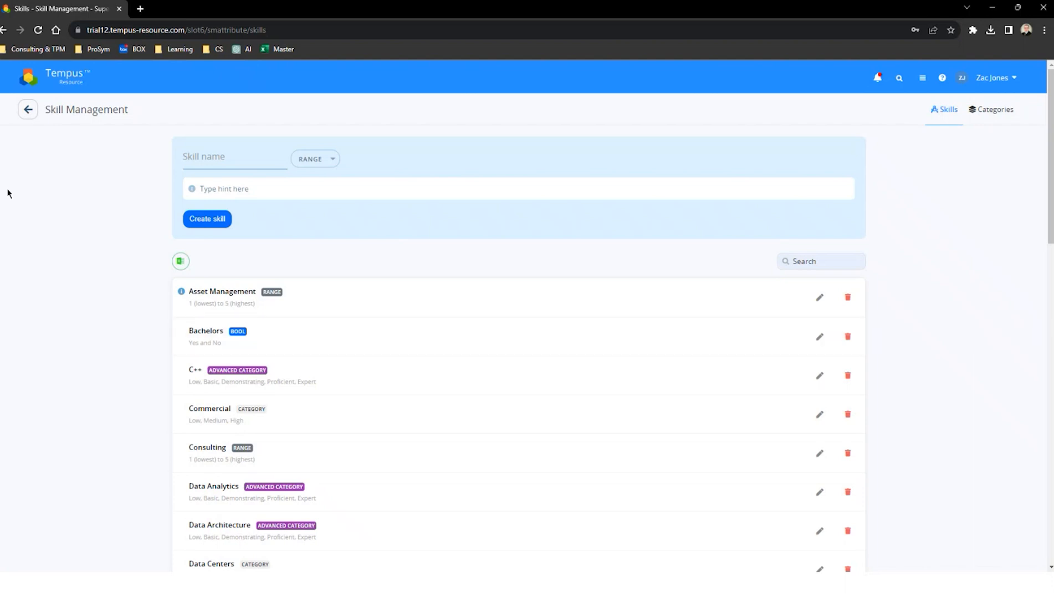
Step: Create a skill named Go of type Advanced Category with the hint "Often referred to as Golang"
click(223, 159)
text(Go)
click(311, 161)
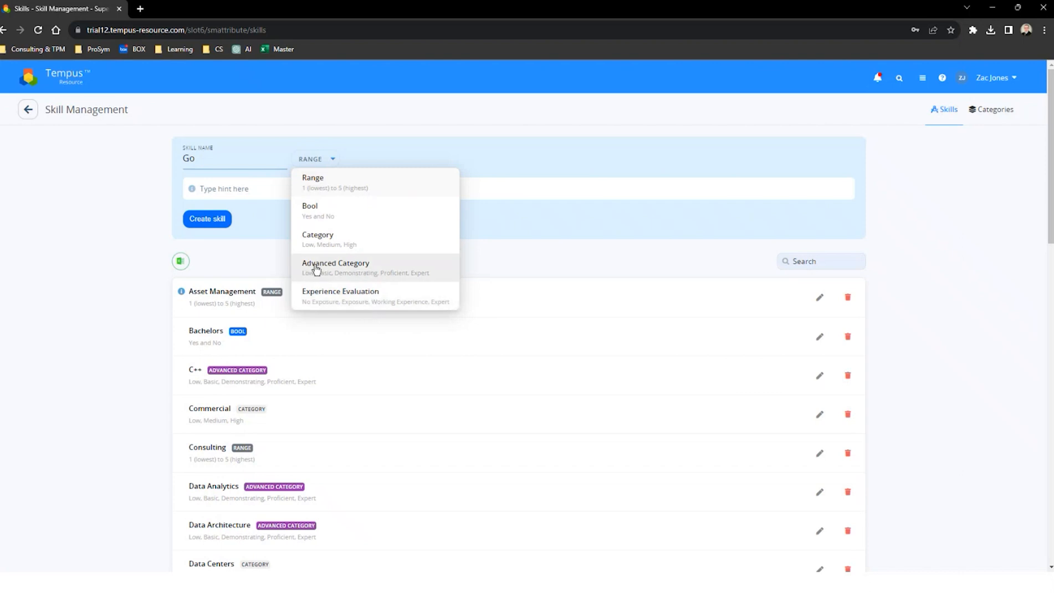
click(333, 269)
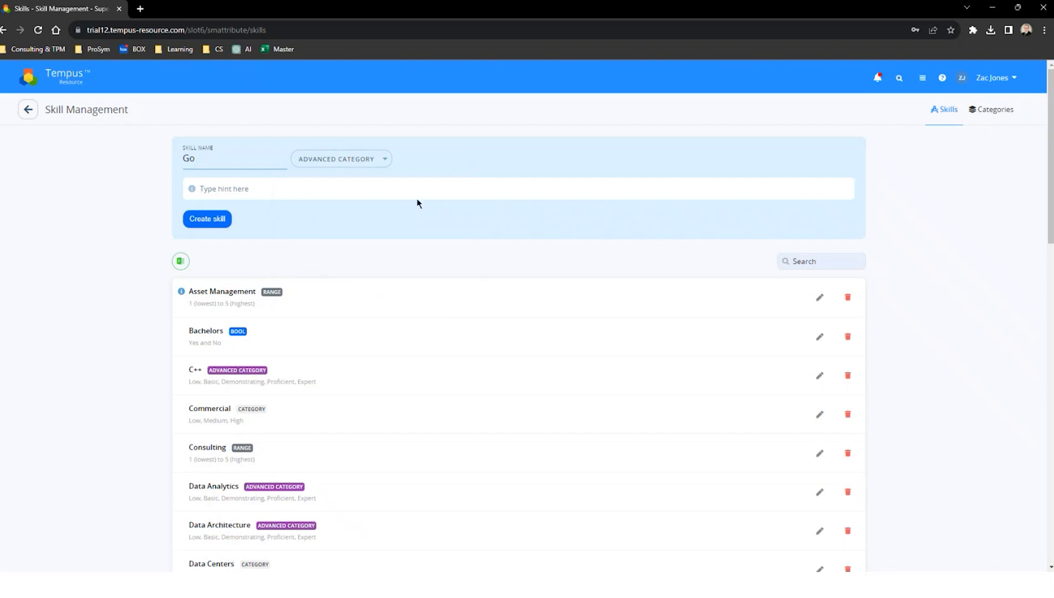
click(575, 184)
mouse_move(182, 294)
text(Often referred to as Golang)
click(208, 220)
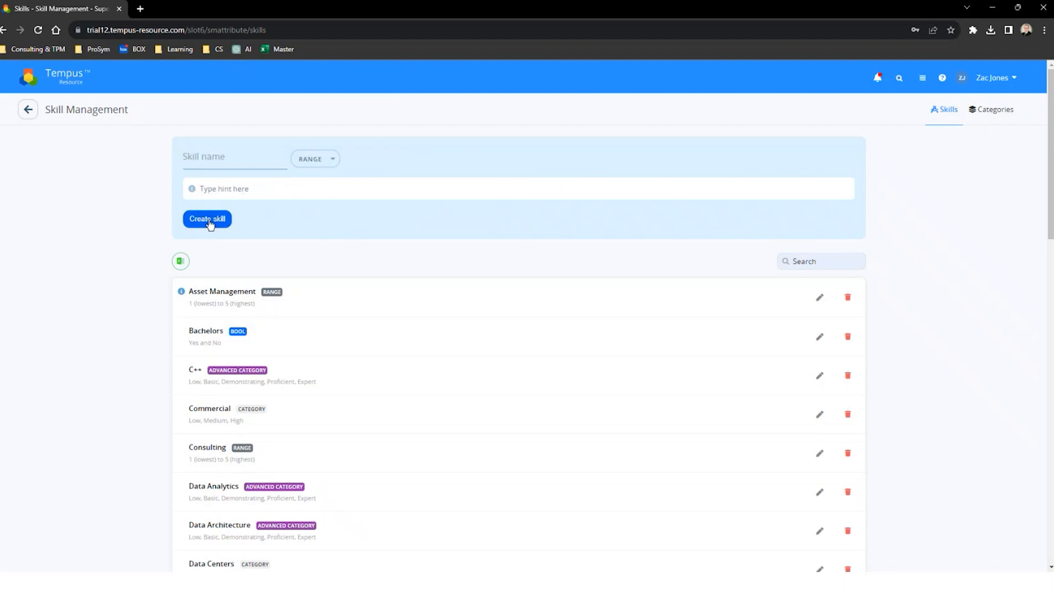
Step: Look through the skills list for the new Go skill and its rating type
scroll(136, 369, down, 6)
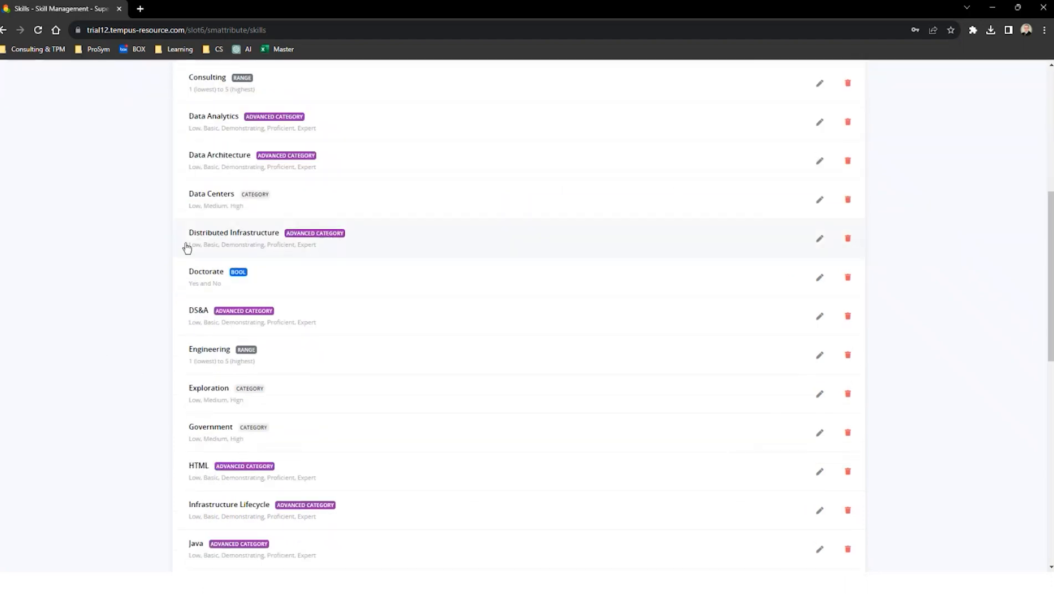
scroll(192, 443, down, 6)
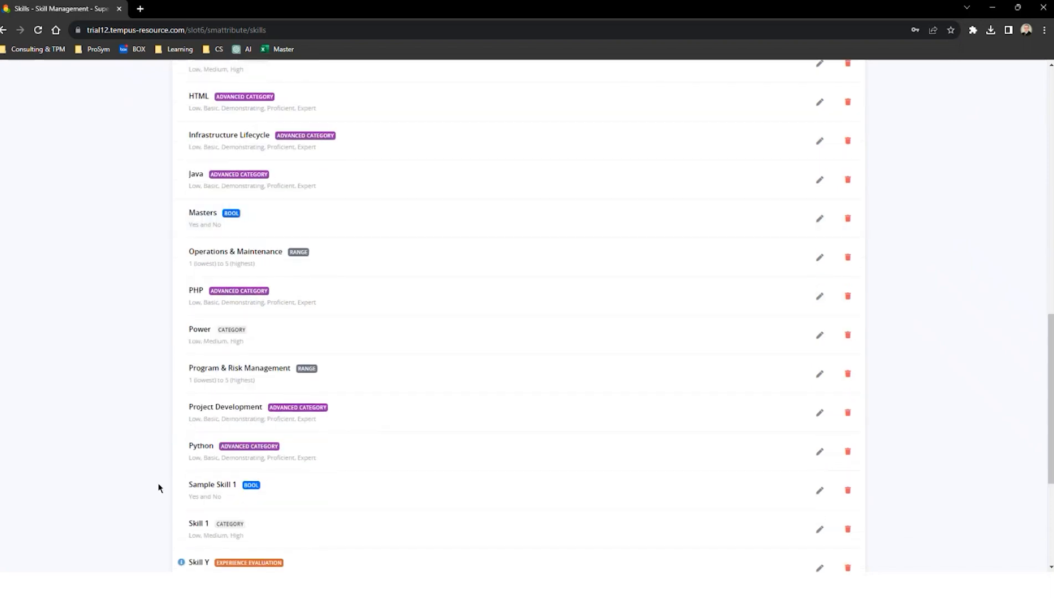
scroll(168, 470, down, 3)
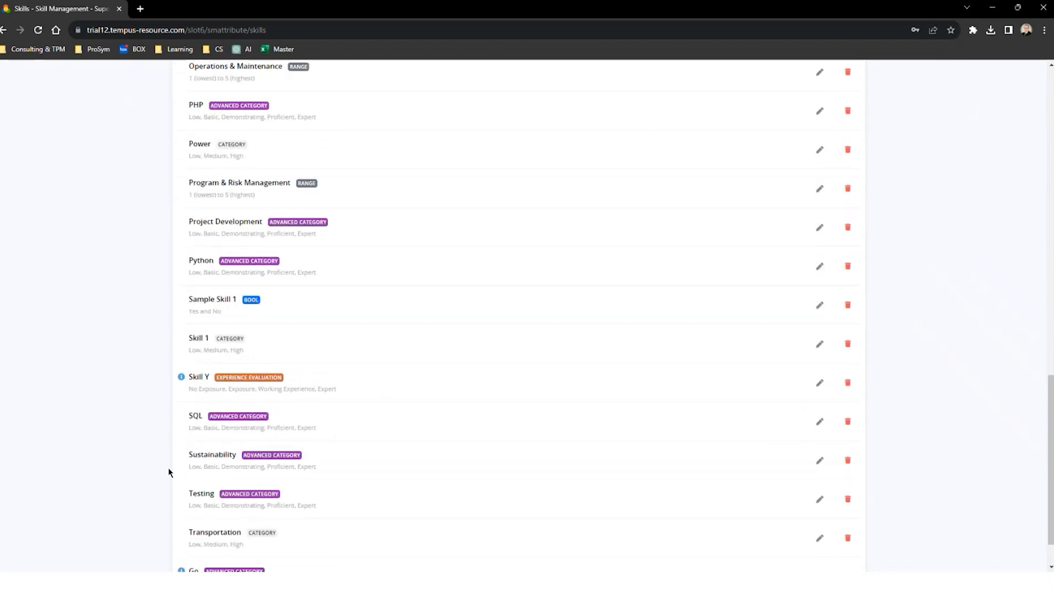
scroll(168, 468, up, 3)
scroll(174, 415, up, 3)
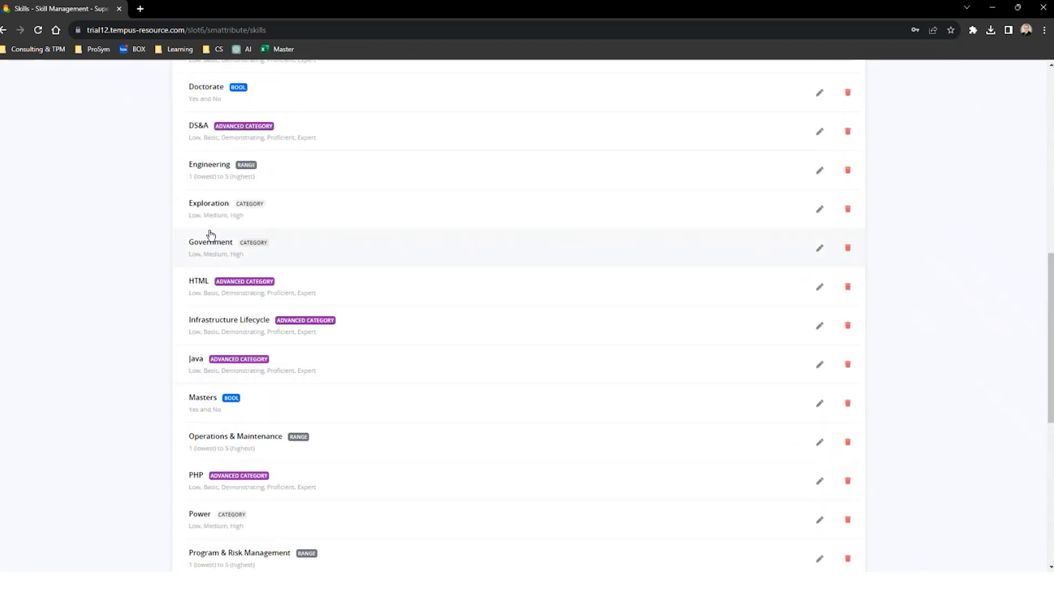
scroll(155, 432, down, 7)
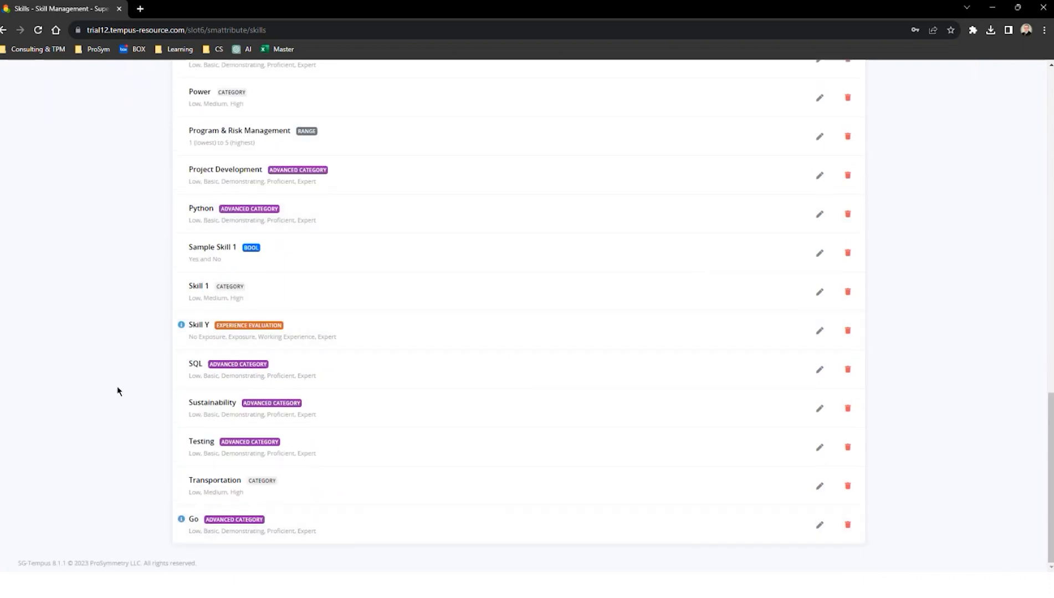
key(Home)
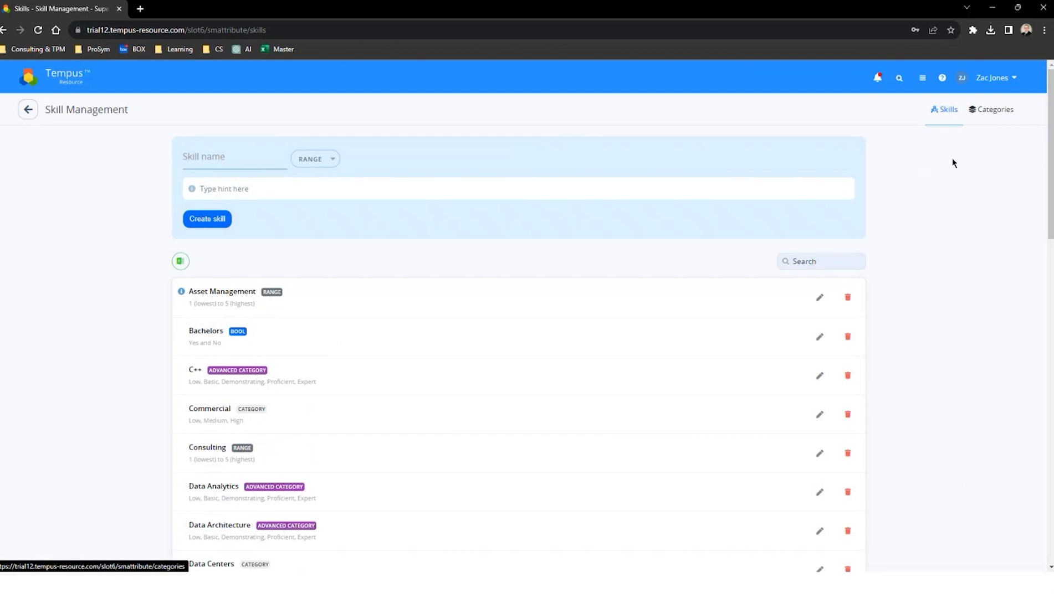
scroll(310, 372, down, 4)
scroll(597, 283, up, 4)
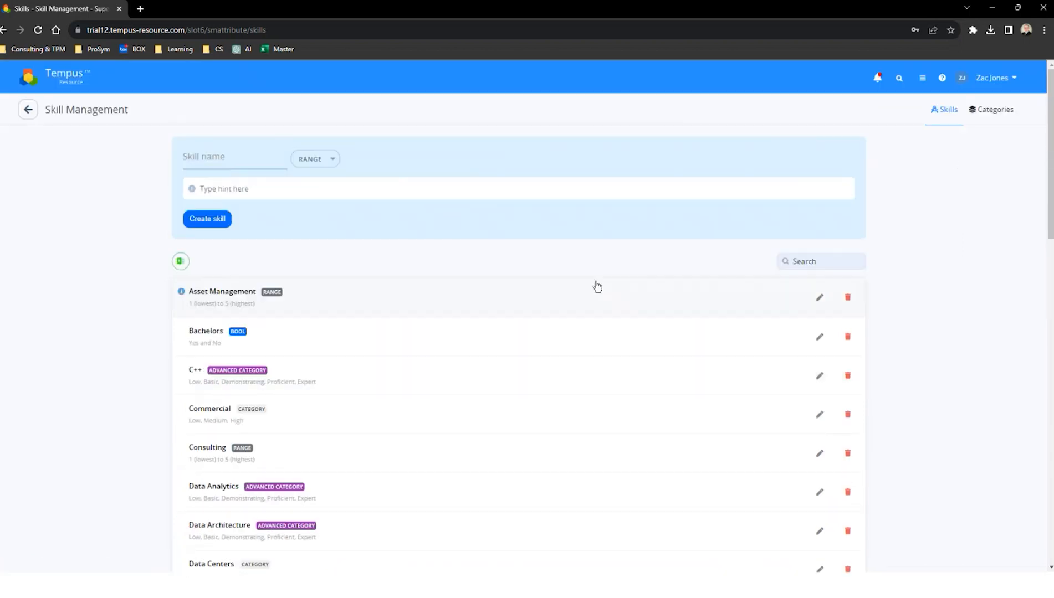
Step: Create a skill category named "Complied Languages" containing the Go skill
click(1001, 116)
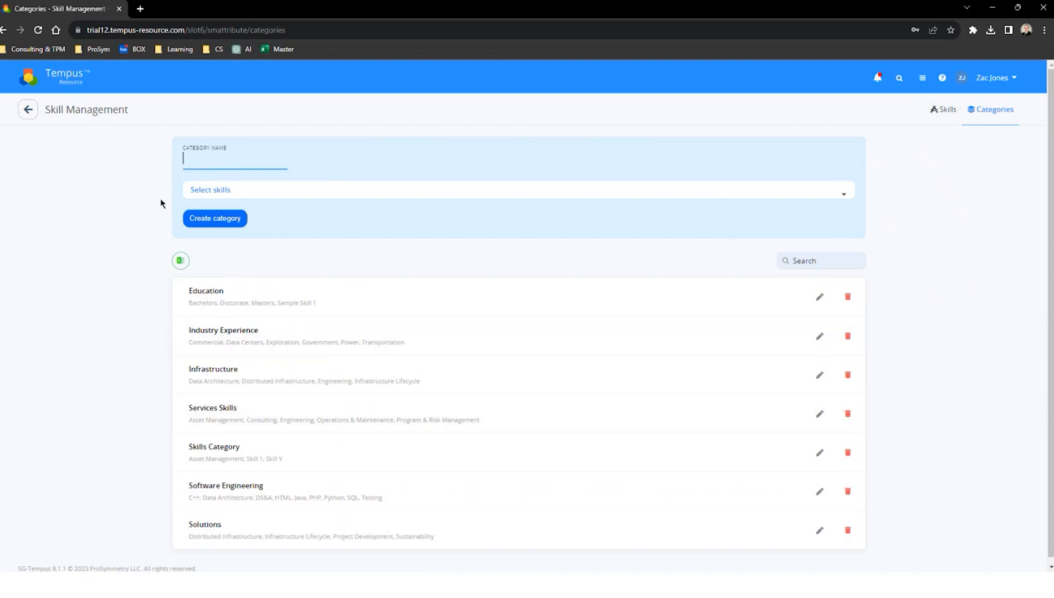
click(211, 156)
text(Compiled Languages)
click(228, 191)
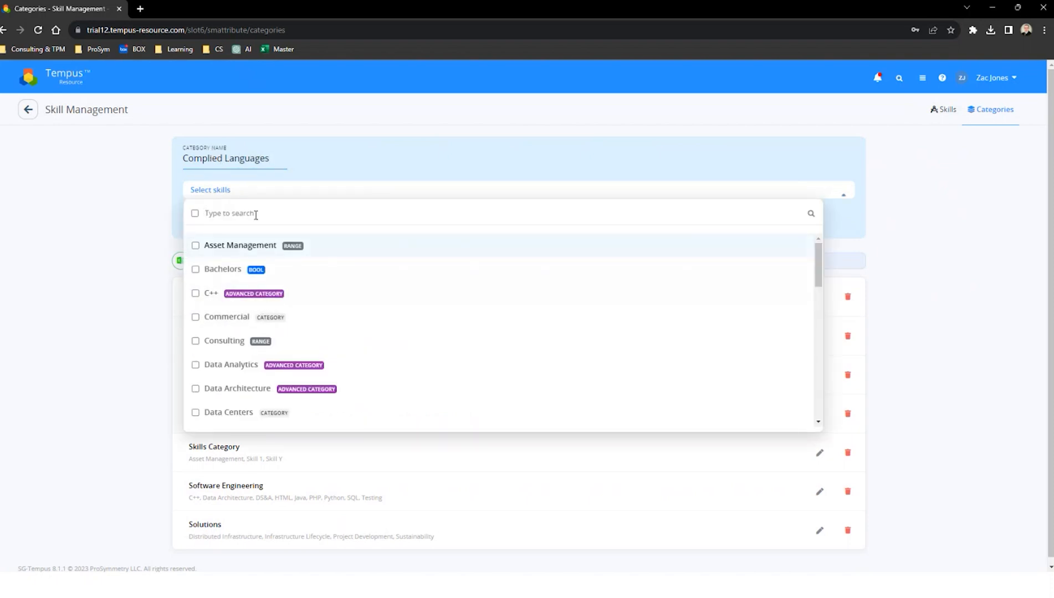
text(go)
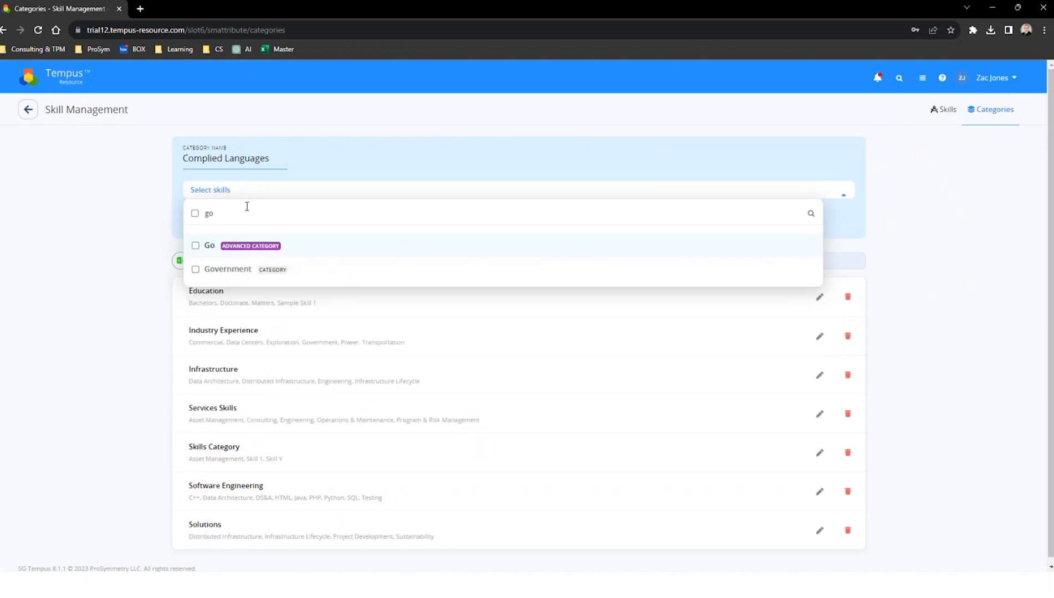
click(209, 247)
click(83, 267)
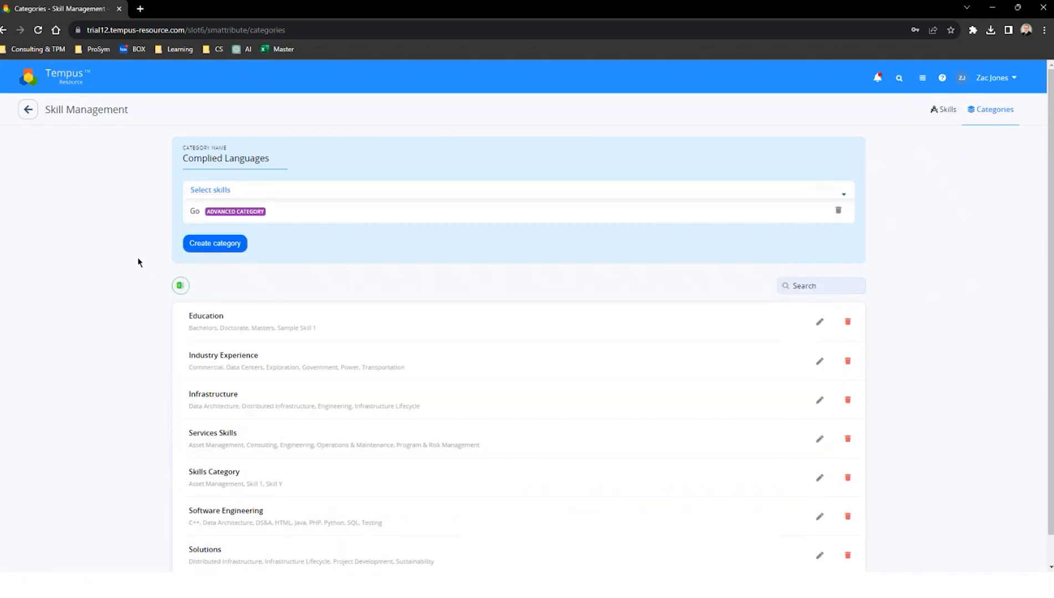
click(216, 246)
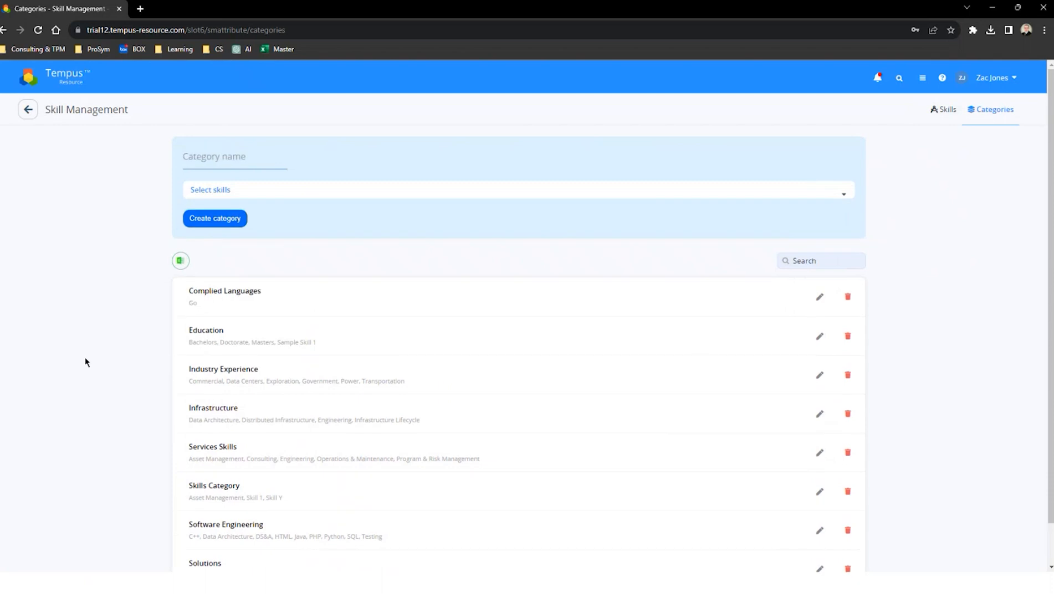
scroll(68, 468, down, 1)
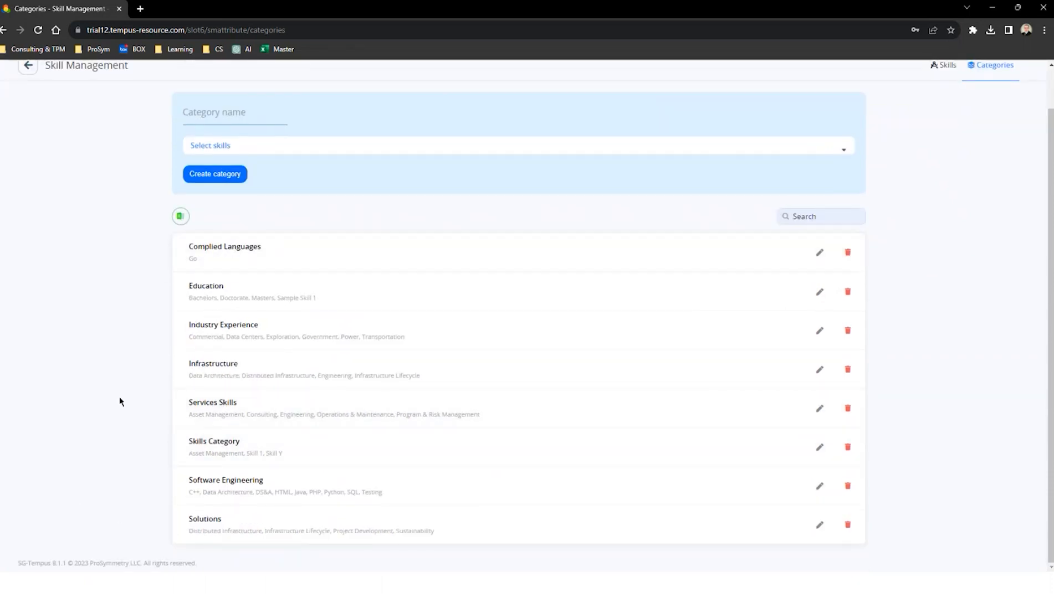
scroll(137, 368, up, 1)
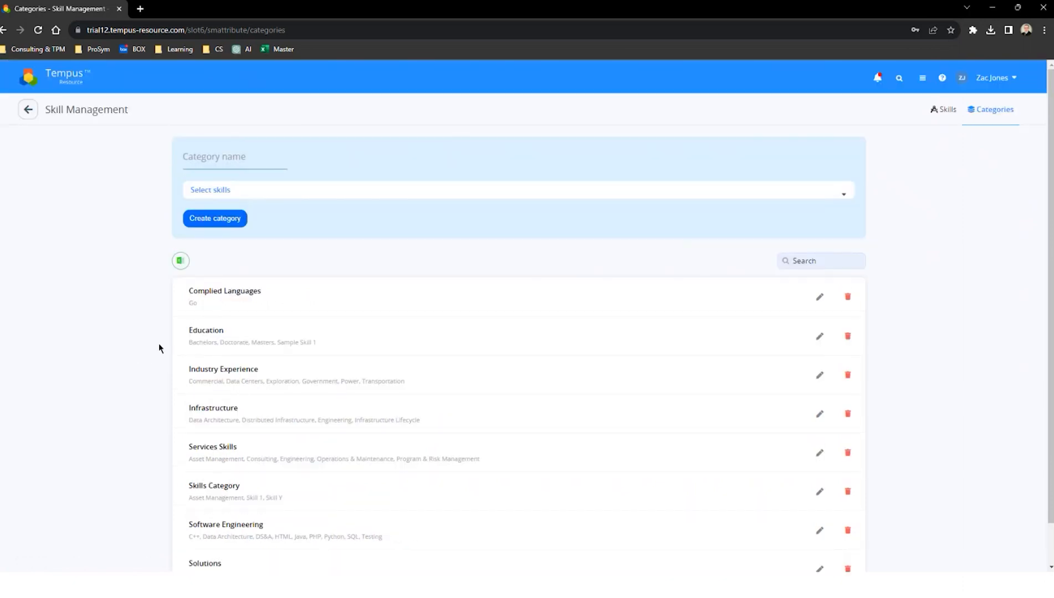
Step: Create a skill named Certification X of type Bool with expiration tracking enabled
click(945, 113)
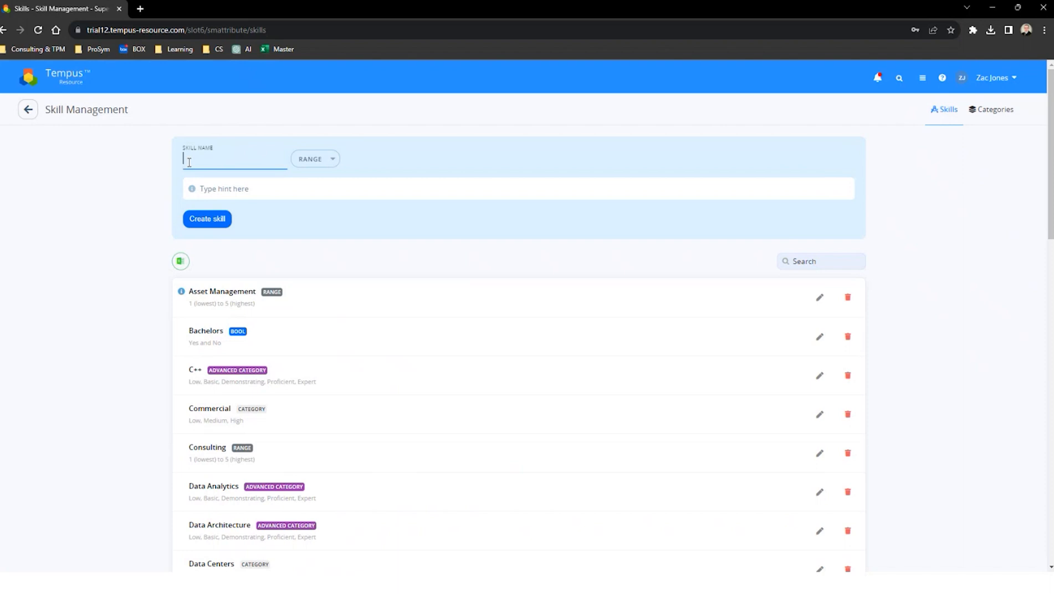
text(Certification X)
click(306, 163)
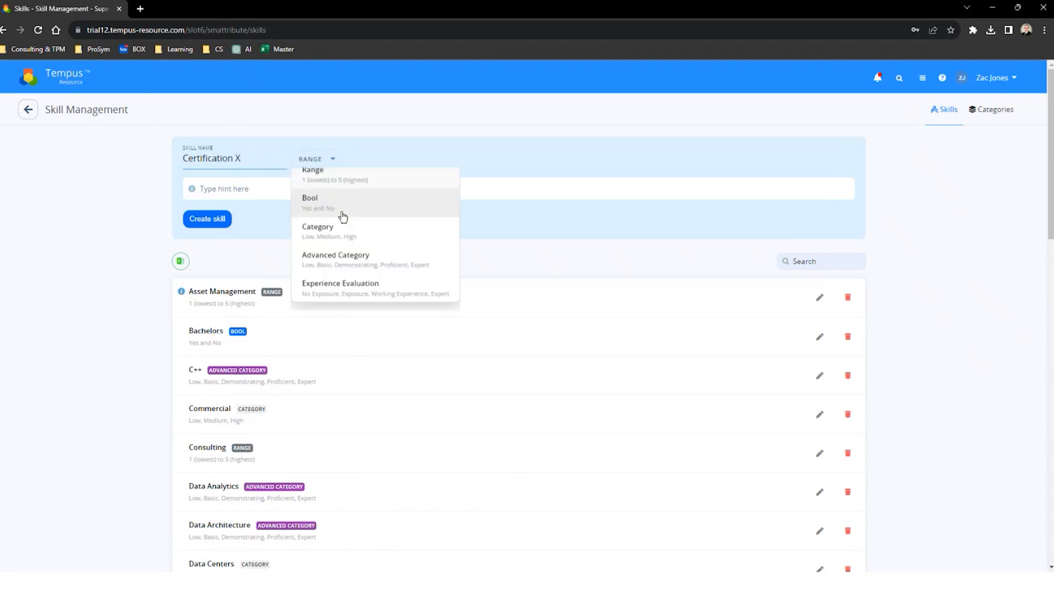
click(324, 215)
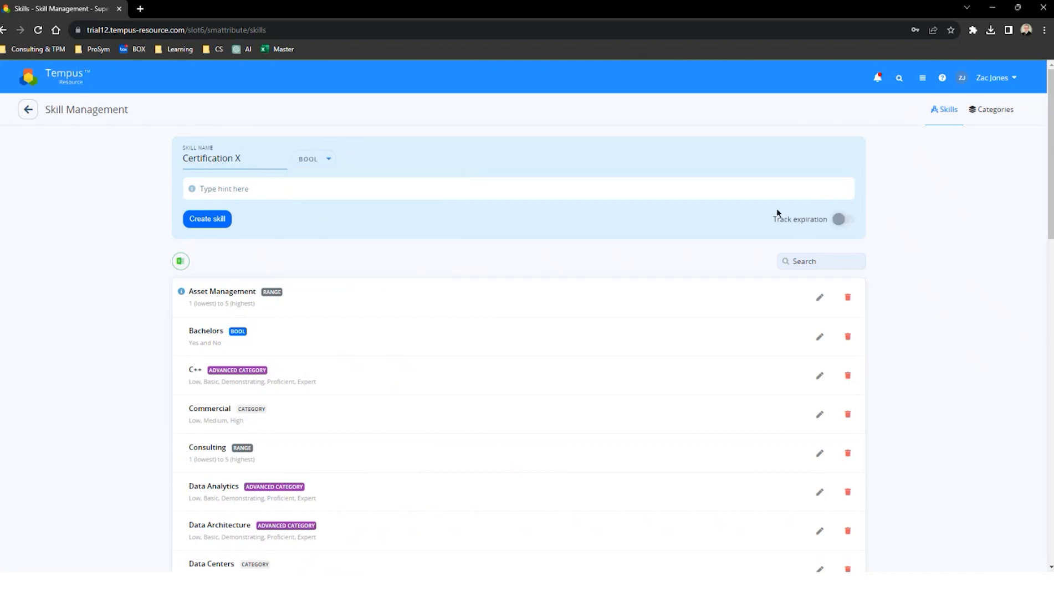
click(848, 221)
click(205, 221)
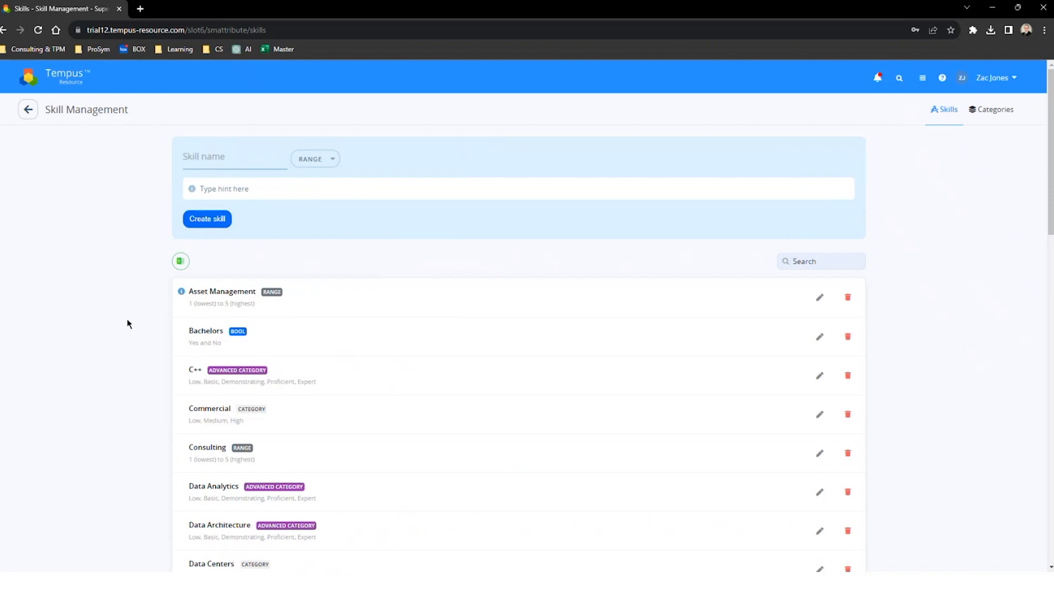
scroll(127, 332, down, 15)
scroll(128, 288, up, 15)
Step: In Resource Management, open the Skill Matrix of the resource in the Leadership User (SG) security group
click(62, 77)
click(210, 255)
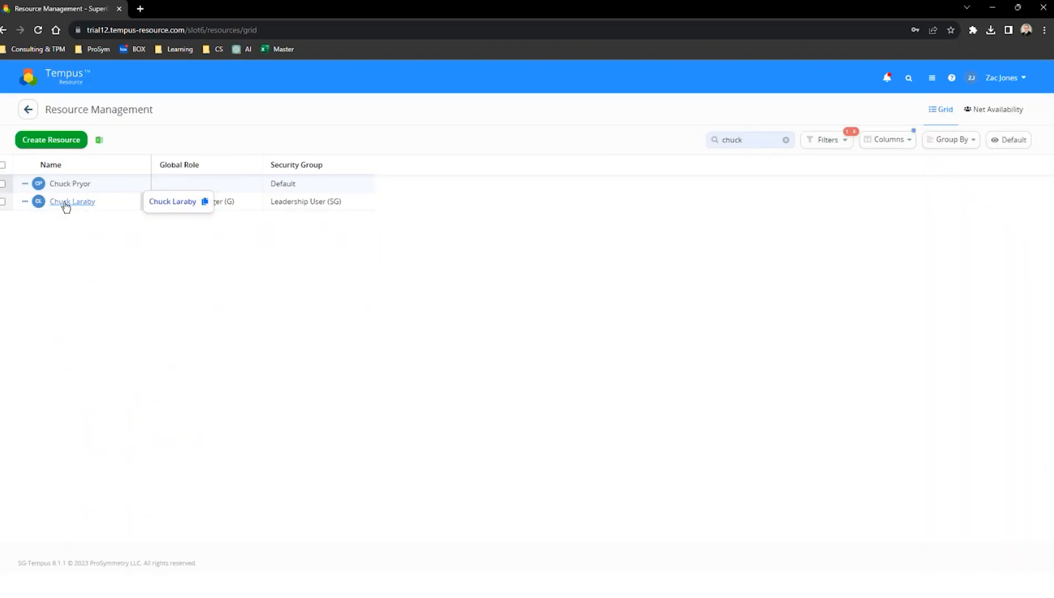
click(64, 204)
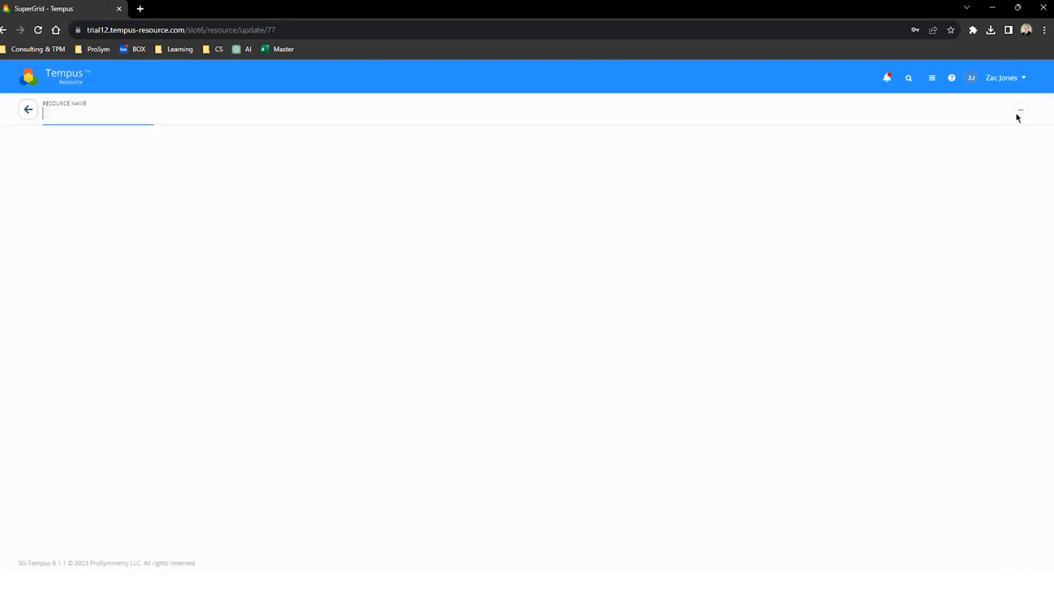
click(1014, 111)
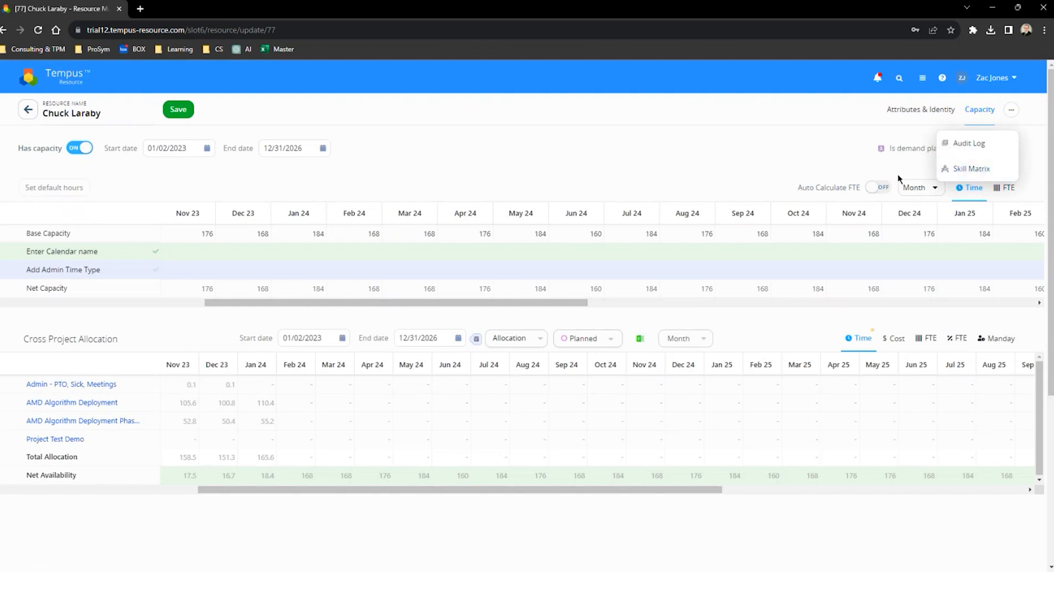
click(979, 168)
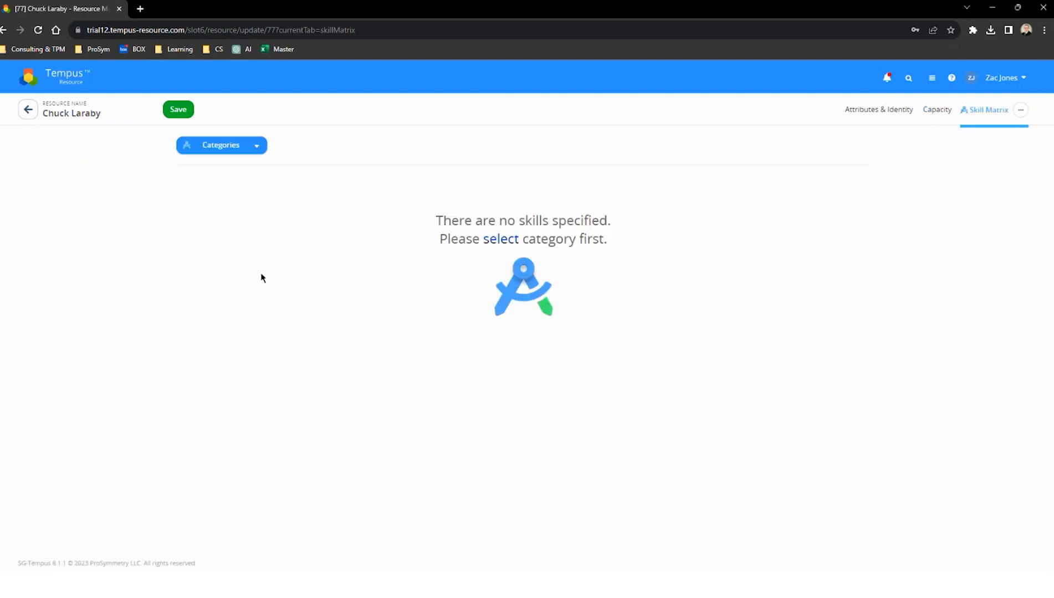
Step: Add the Complied Languages category to the resource's skill matrix
click(233, 145)
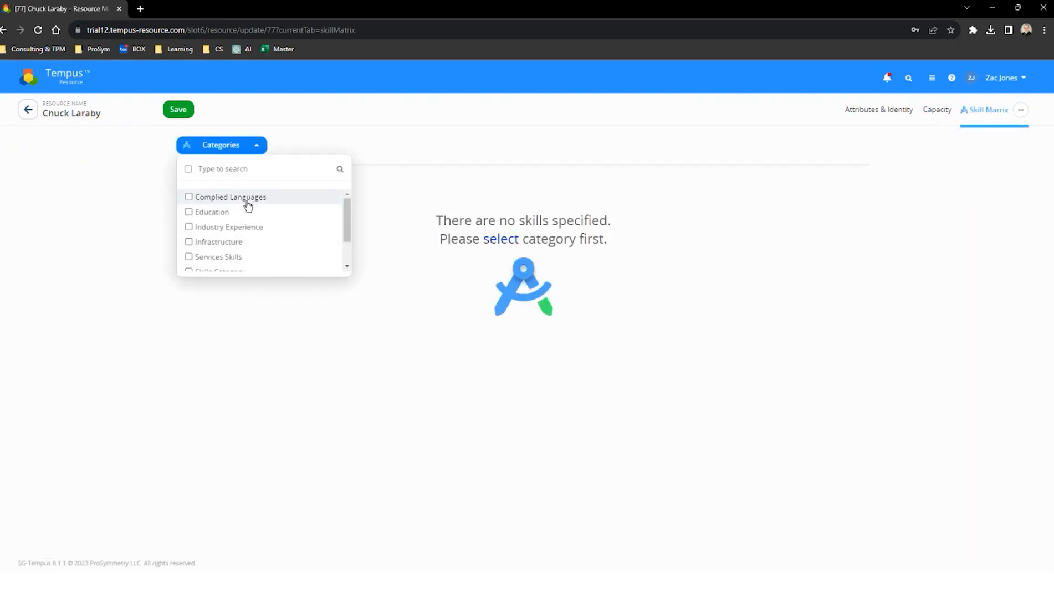
click(217, 203)
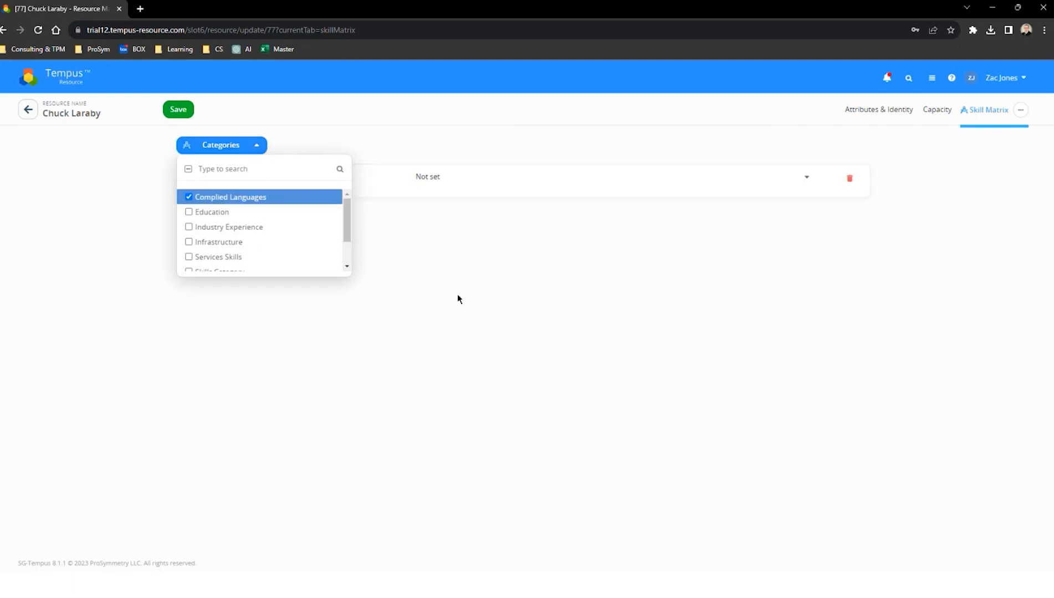
scroll(286, 242, down, 2)
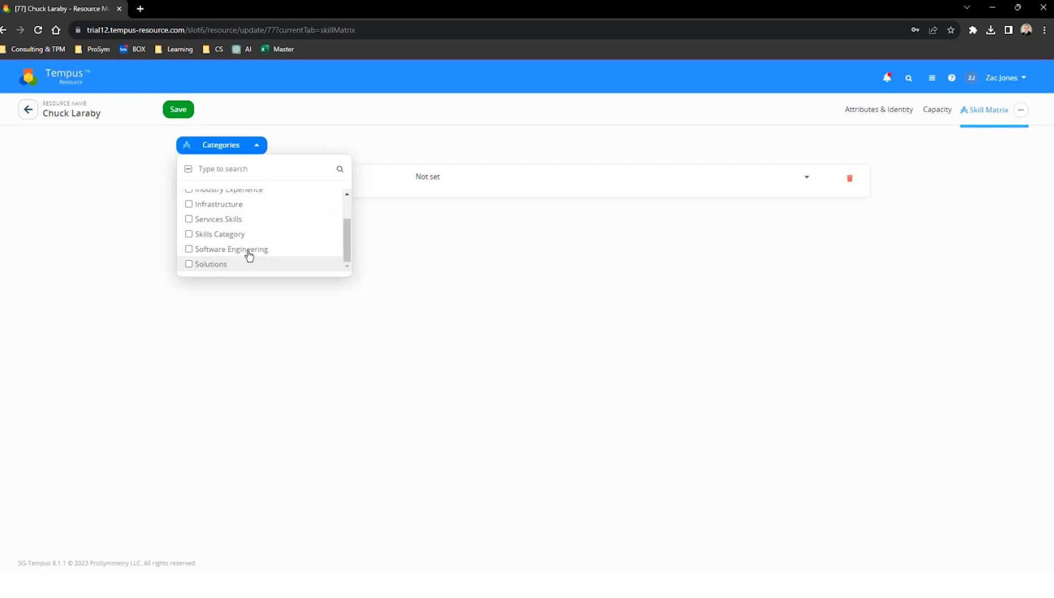
click(327, 367)
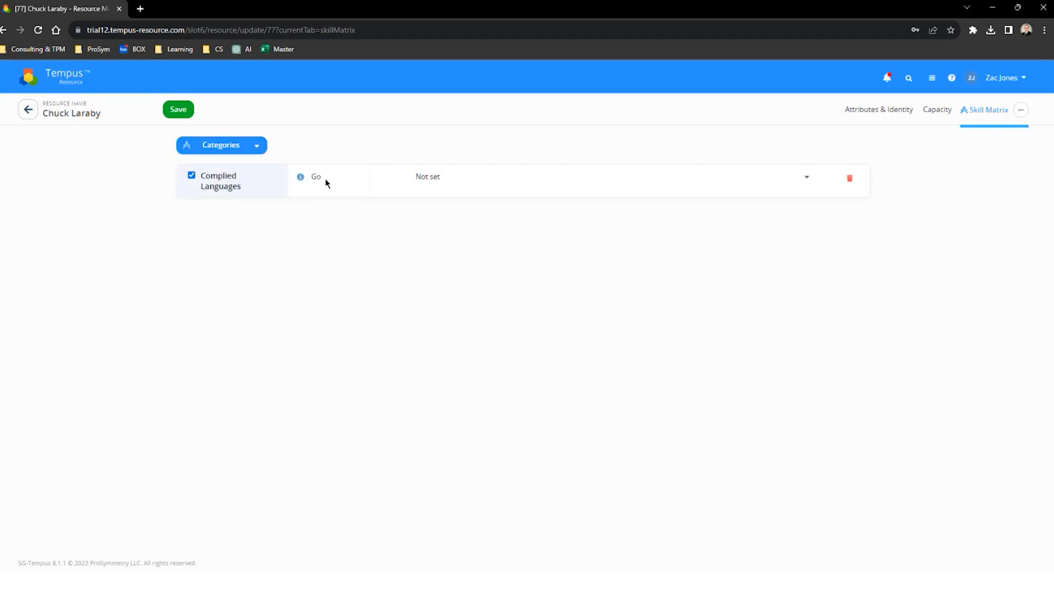
Step: Rate the resource's Go skill as Proficient and save the resource
click(456, 186)
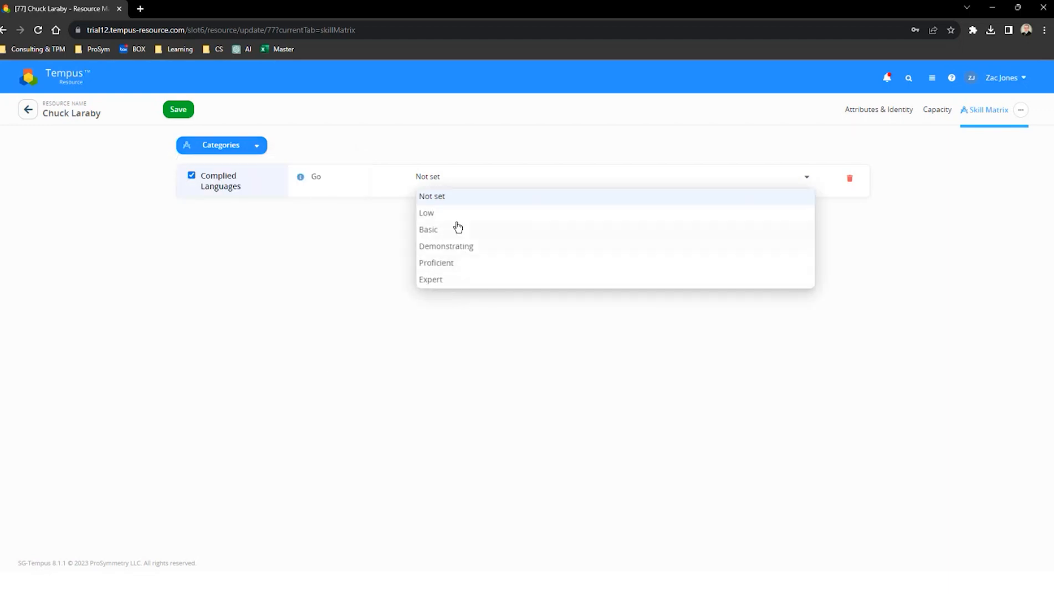
click(450, 264)
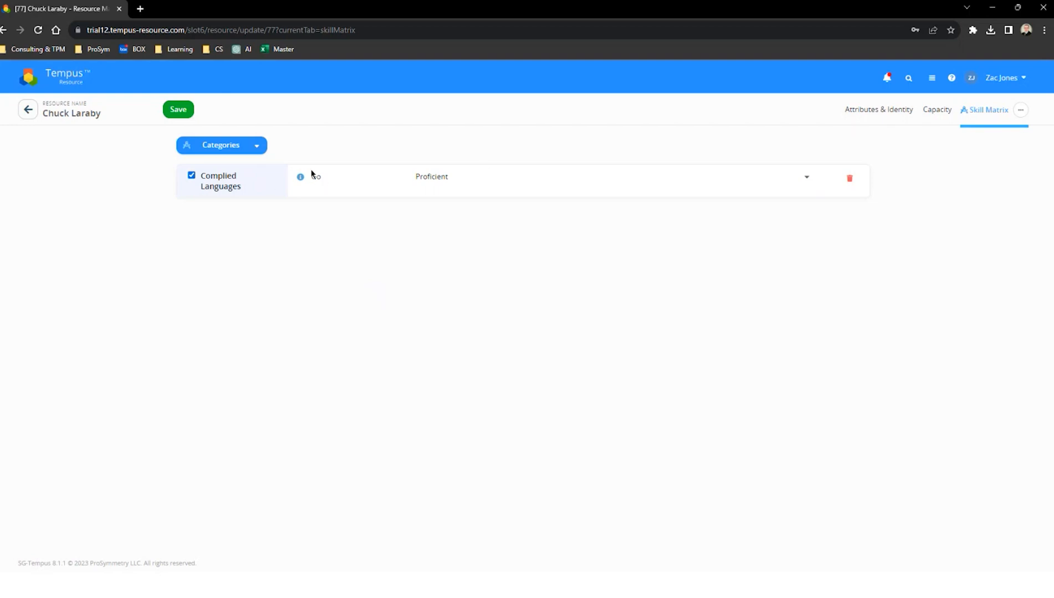
click(185, 111)
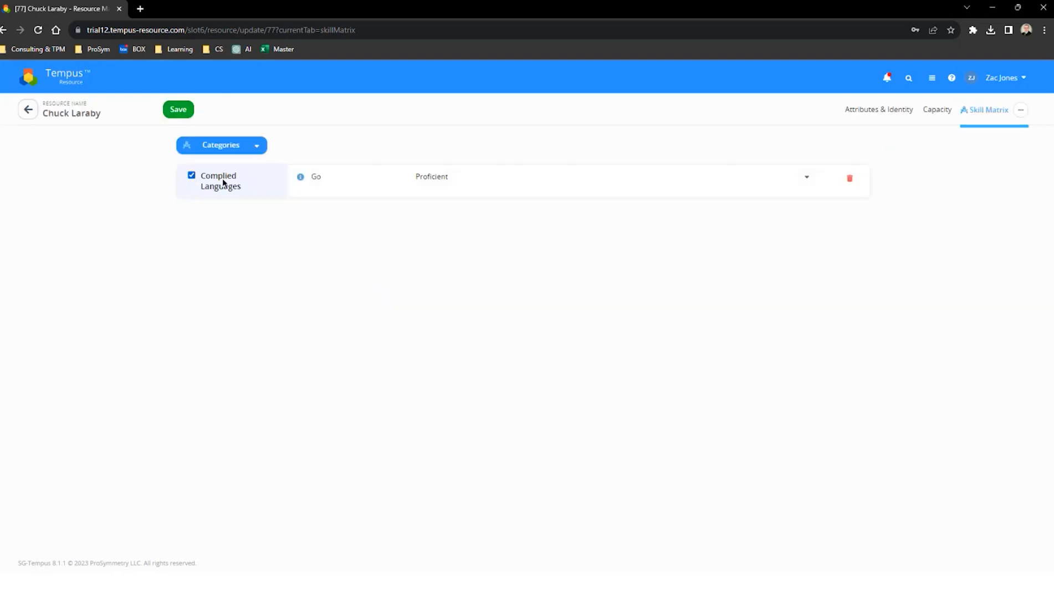